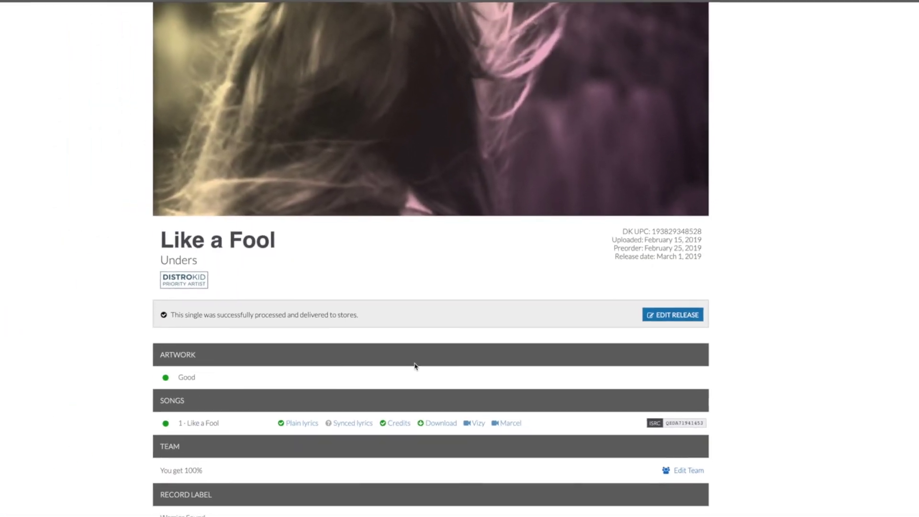
Scroll the DistroKid release page down and back up.
{"action": "scroll", "coordinate": [351, 424], "scroll_direction": "down", "scroll_amount": 10}
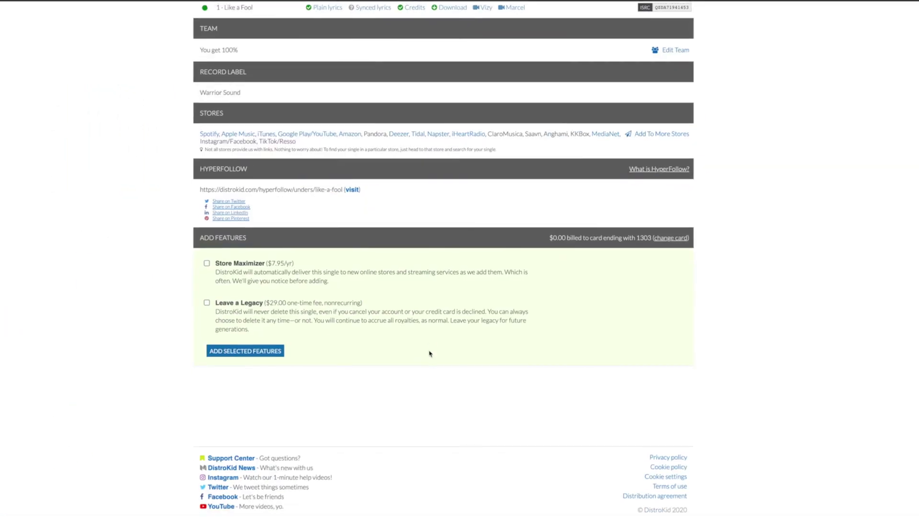
{"action": "scroll", "coordinate": [351, 424], "scroll_direction": "up", "scroll_amount": 4}
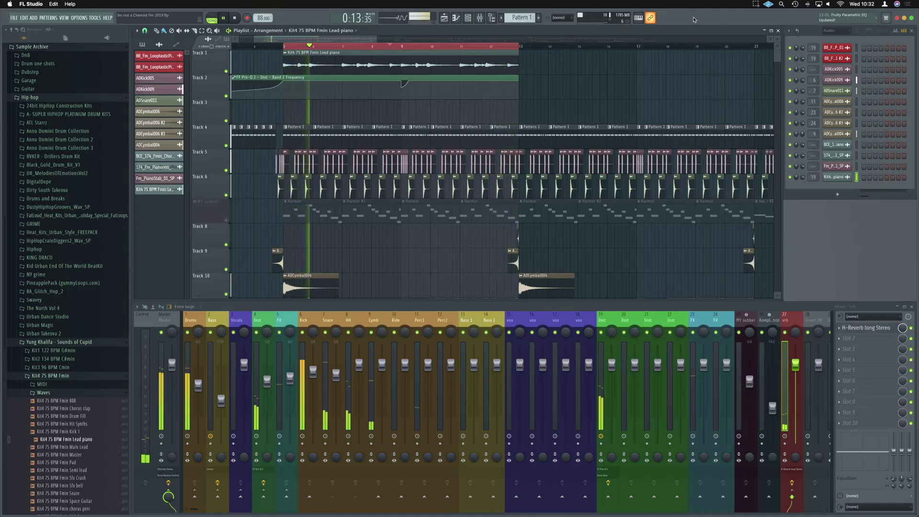
Stop the song, solo mixer insert 19 carrying the piano, and play it briefly to listen.
{"action": "key", "text": "space"}
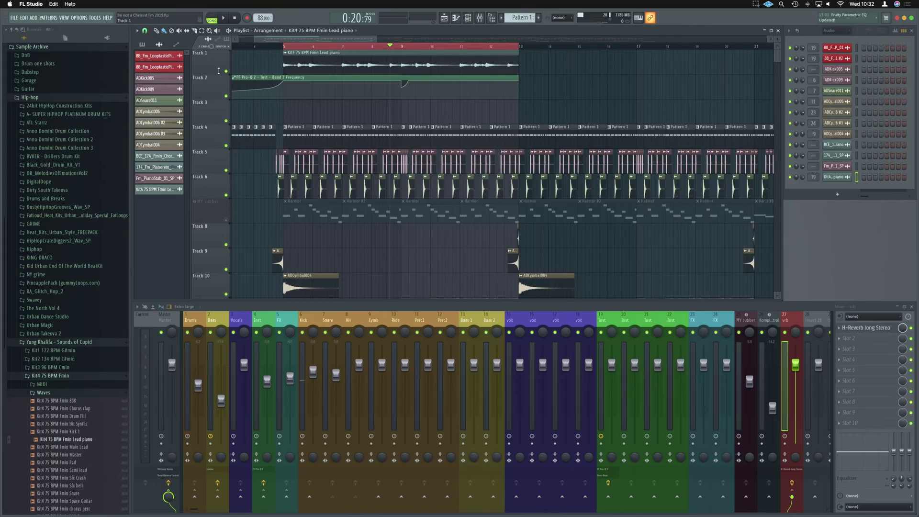
{"action": "right_click", "coordinate": [223, 72]}
{"action": "left_click", "coordinate": [216, 70]}
{"action": "key", "text": "space"}
{"action": "left_click", "coordinate": [601, 332], "text": "ctrl"}
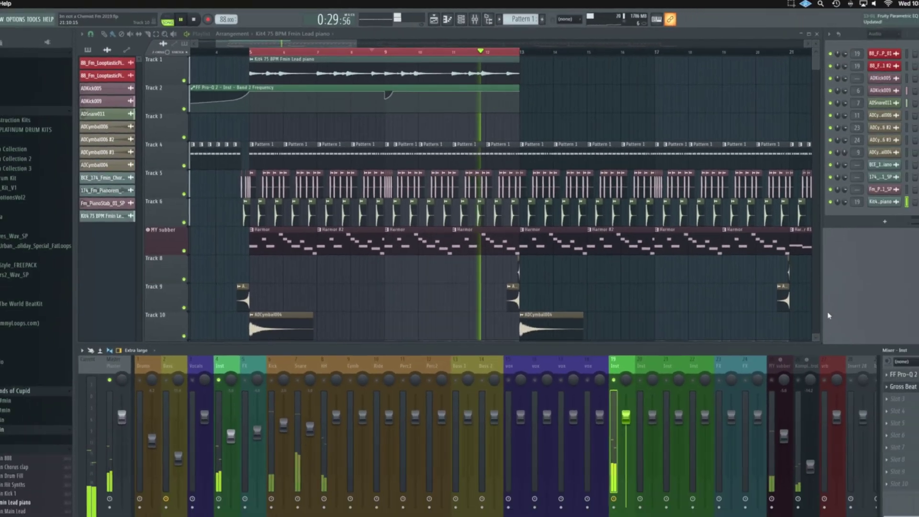
{"action": "key", "text": "space"}
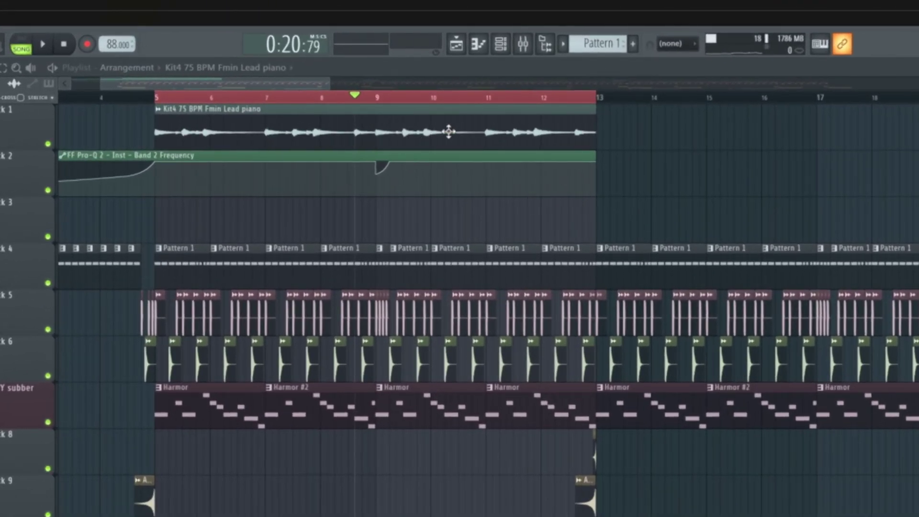
Open the lead piano clip's channel settings, then rename insert 19 to 'Piano' in pink.
{"action": "double_click", "coordinate": [393, 116]}
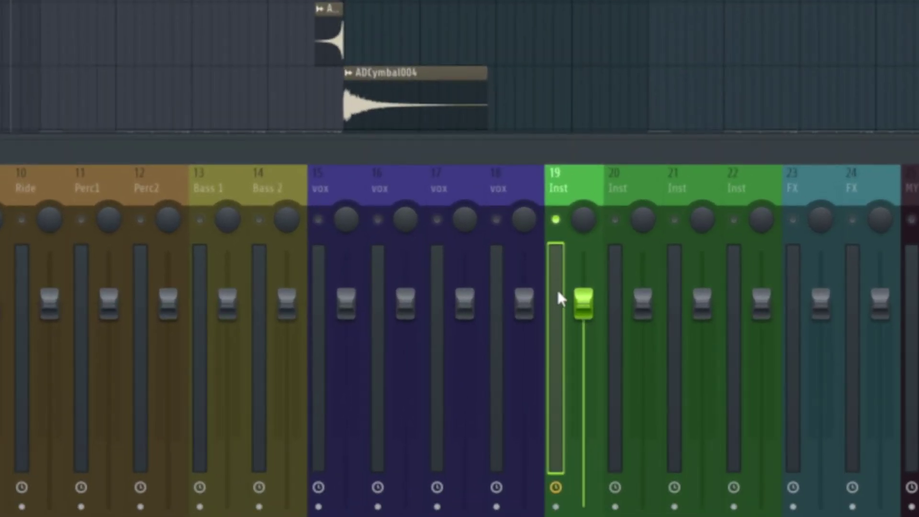
{"action": "key", "text": "F2"}
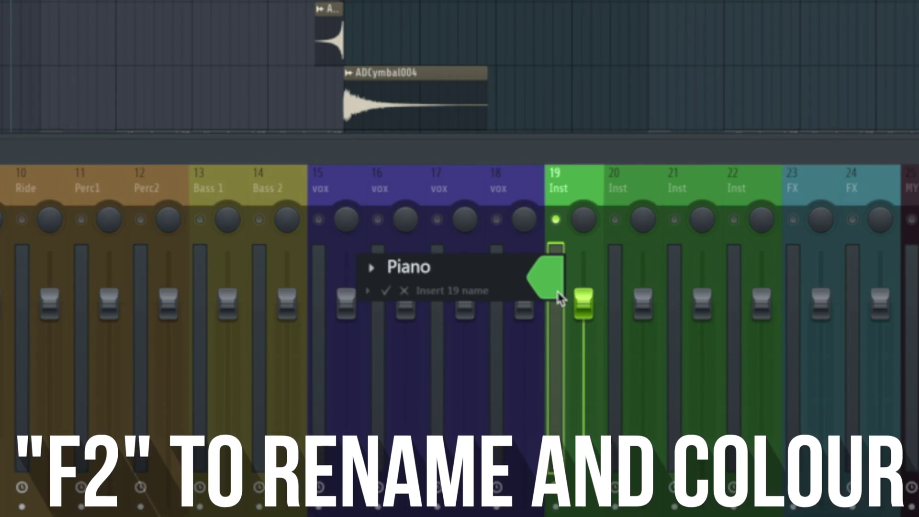
{"action": "left_click", "coordinate": [560, 298]}
{"action": "left_click", "coordinate": [560, 298]}
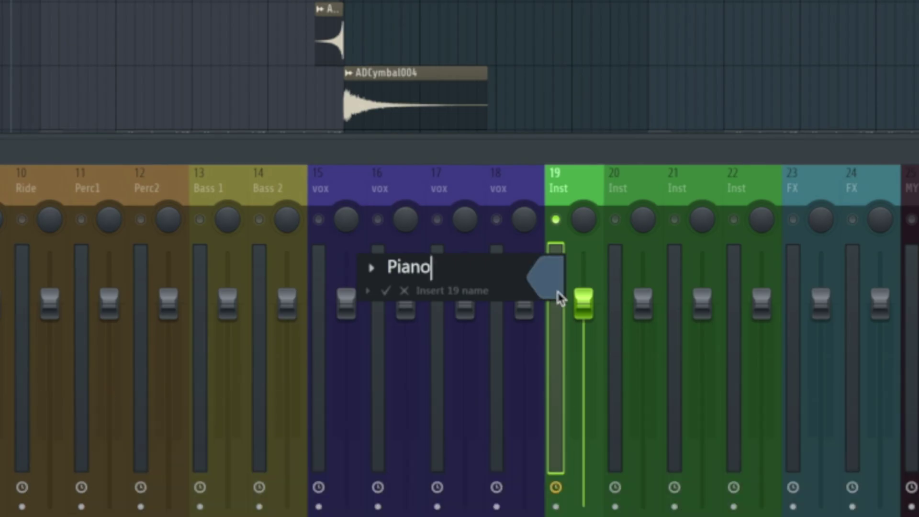
{"action": "left_click", "coordinate": [560, 298]}
{"action": "left_click", "coordinate": [560, 298]}
{"action": "key", "text": "Return"}
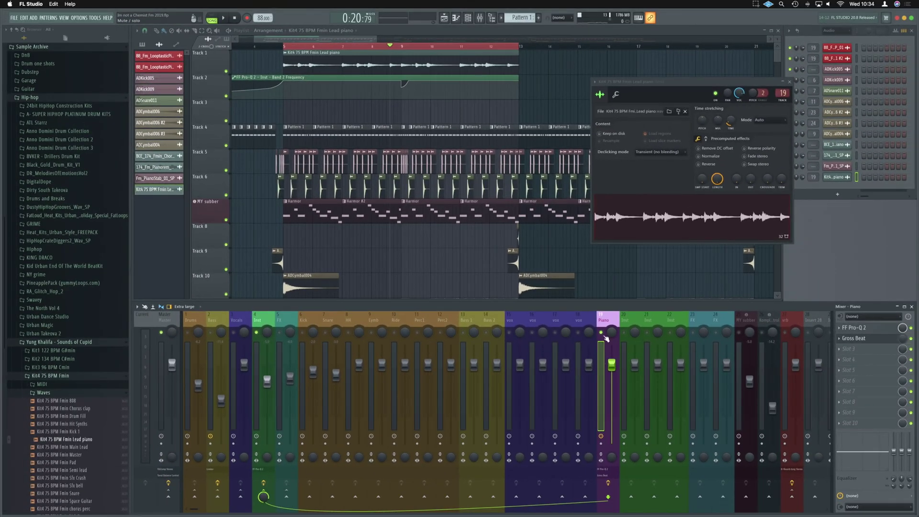
{"action": "key", "text": "space"}
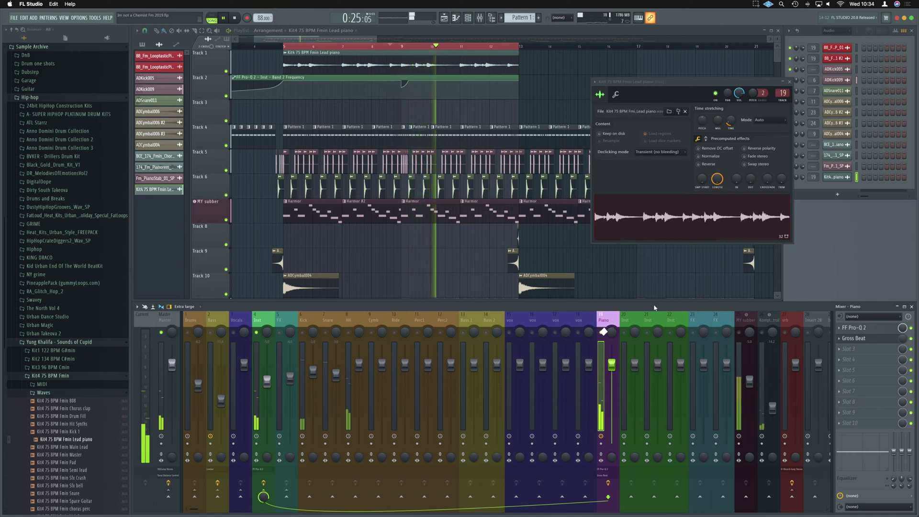
Route the Piano insert to insert 28 and name that insert 'Delay' in light blue.
{"action": "key", "text": "space"}
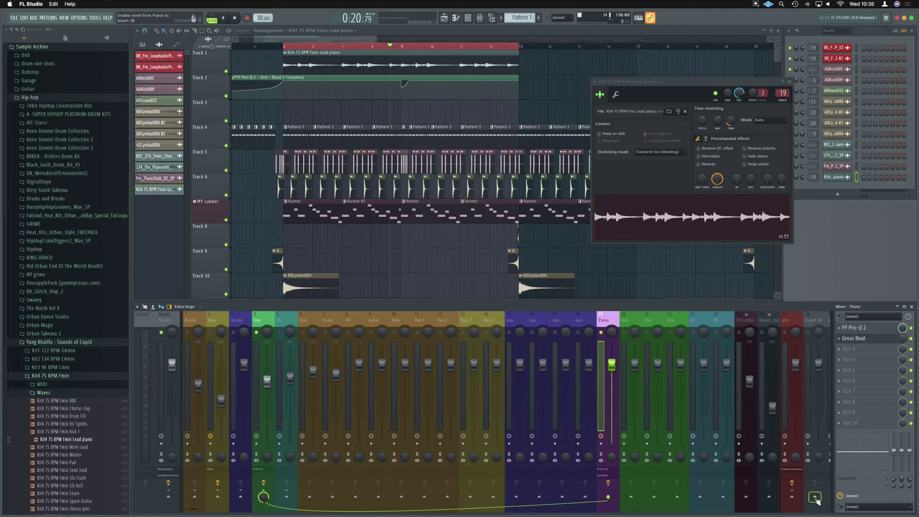
{"action": "left_click", "coordinate": [815, 498]}
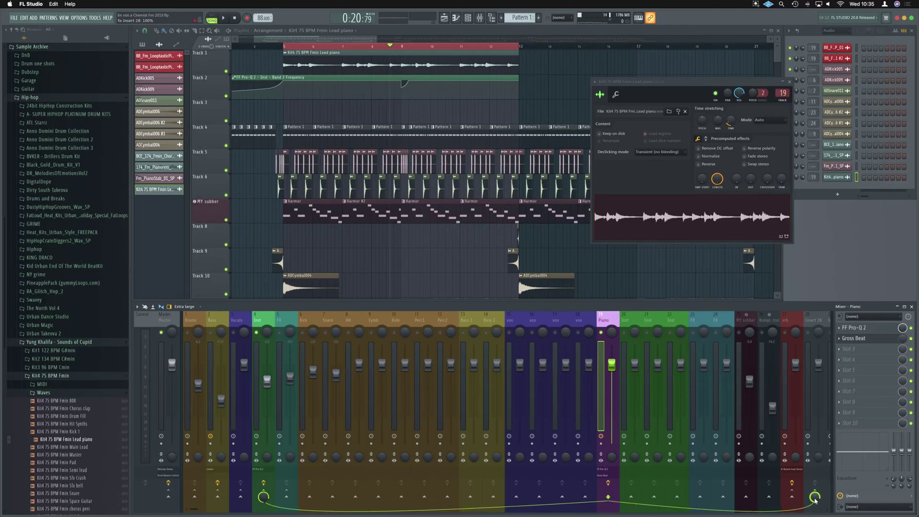
{"action": "key", "text": "space"}
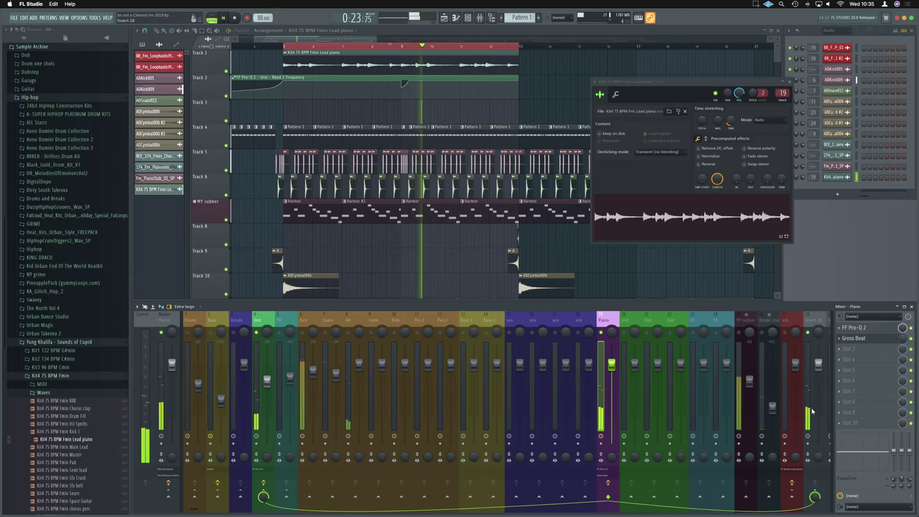
{"action": "key", "text": "space"}
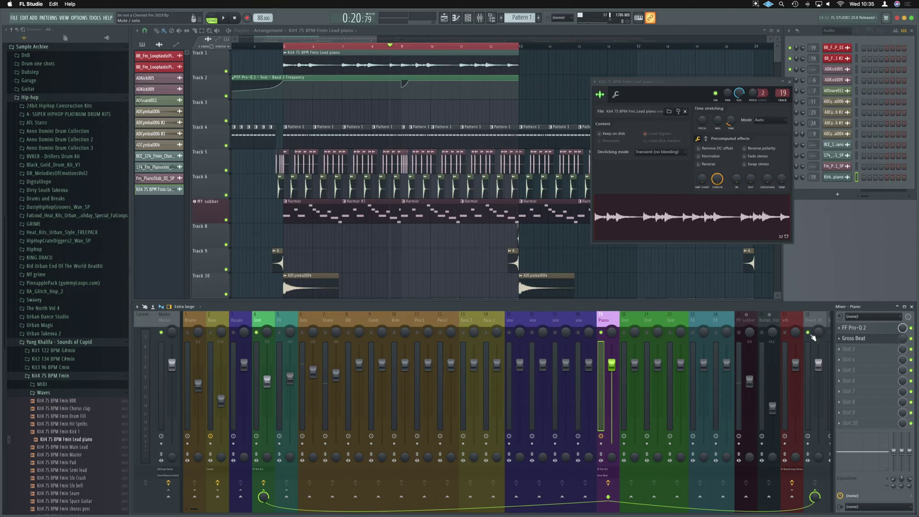
{"action": "left_click", "coordinate": [809, 383]}
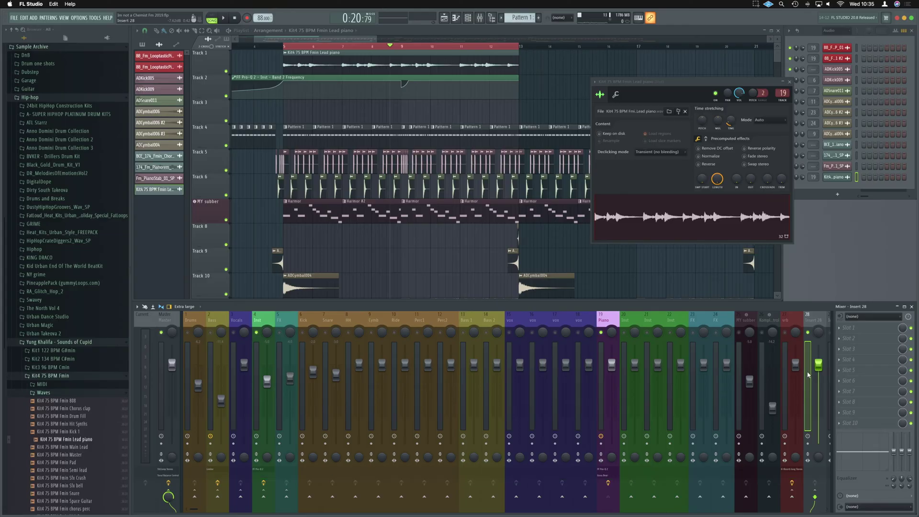
{"action": "key", "text": "Return"}
Set the Piano insert's send level into the Delay bus to 34%, then stop playback.
{"action": "left_click", "coordinate": [602, 369]}
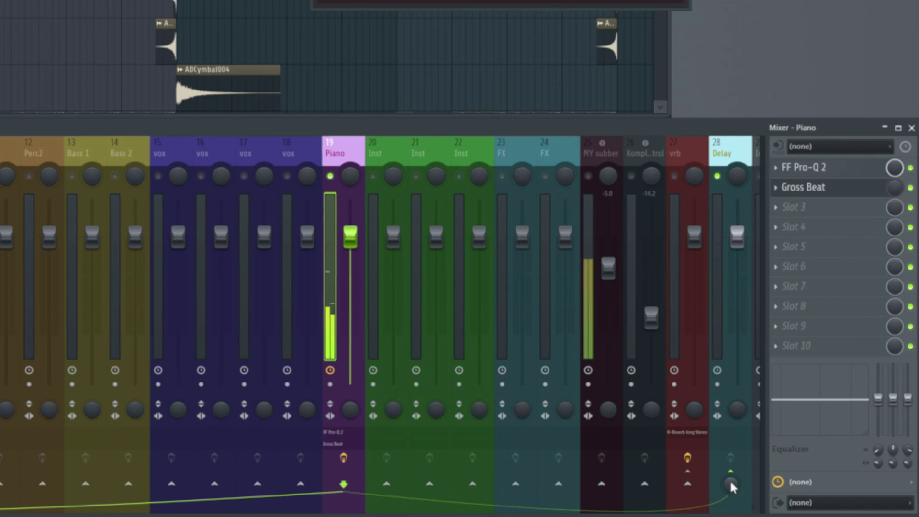
{"action": "left_click_drag", "start_coordinate": [731, 484], "coordinate": [732, 467]}
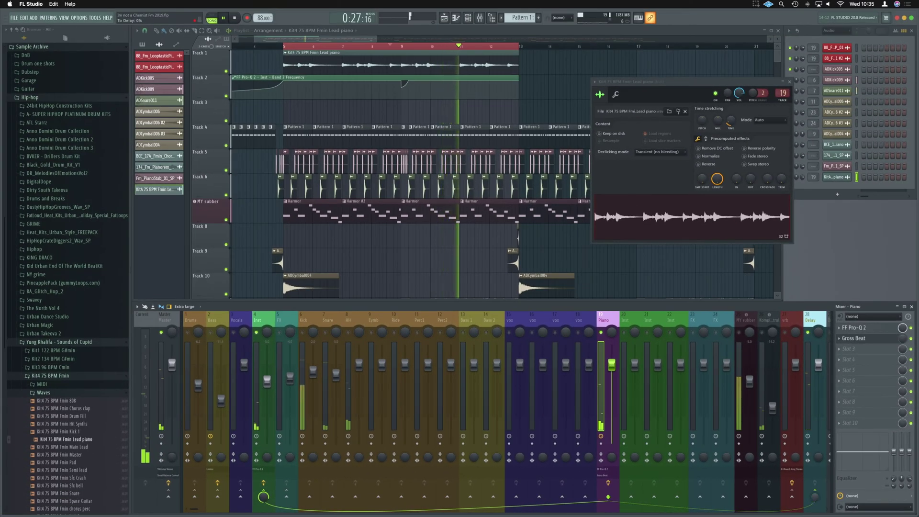
{"action": "left_click_drag", "start_coordinate": [815, 498], "coordinate": [814, 478]}
{"action": "key", "text": "space"}
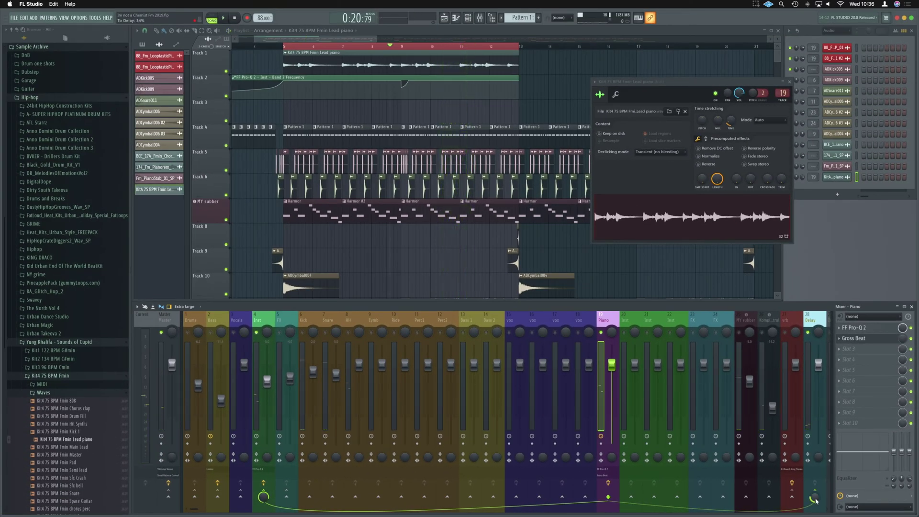
{"action": "left_click", "coordinate": [809, 380]}
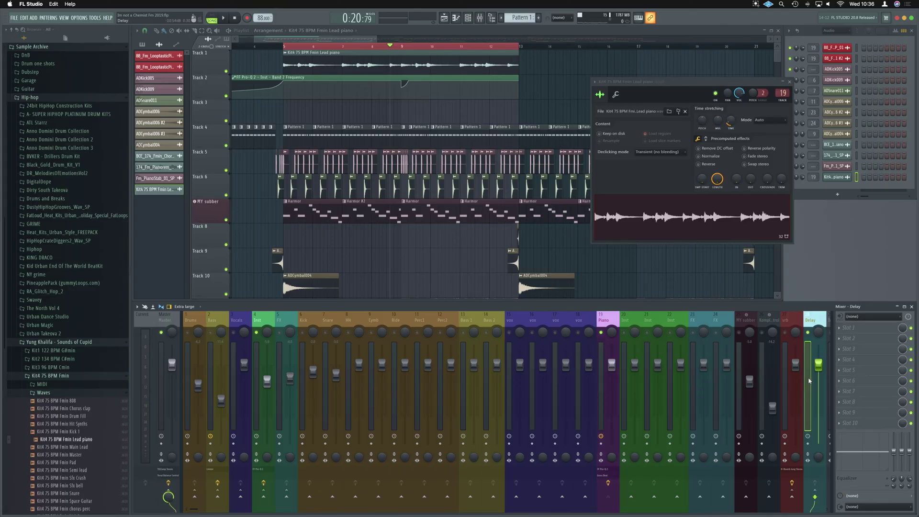
Add Fruity Delay 3 to the Delay bus's first effect slot and show its window.
{"action": "key", "text": "F8"}
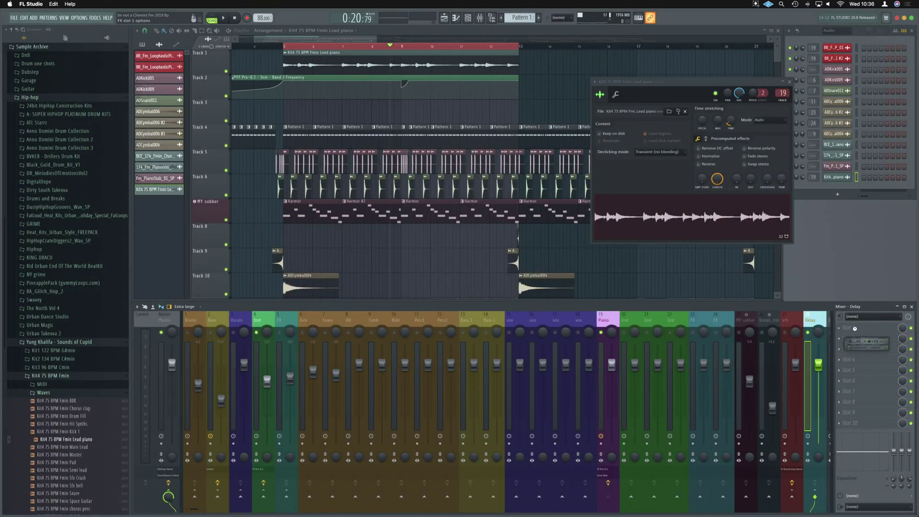
{"action": "left_click", "coordinate": [603, 360]}
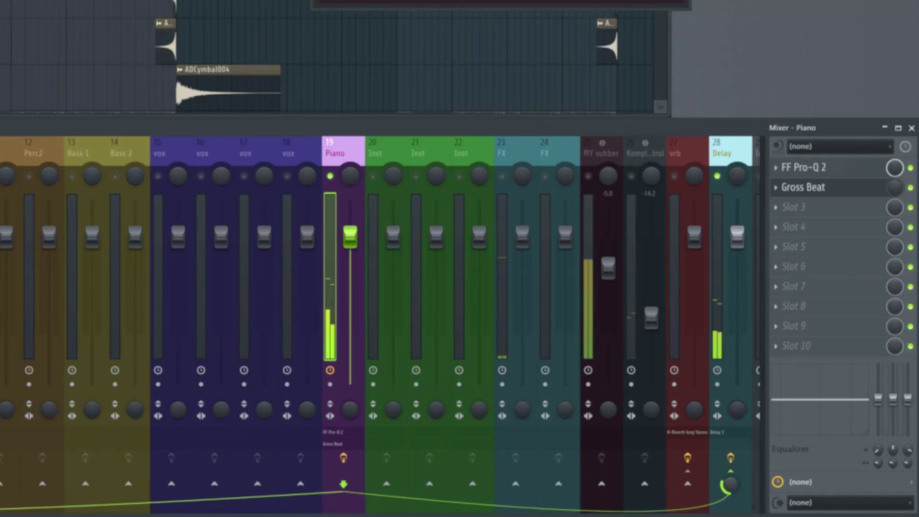
{"action": "left_click", "coordinate": [730, 149]}
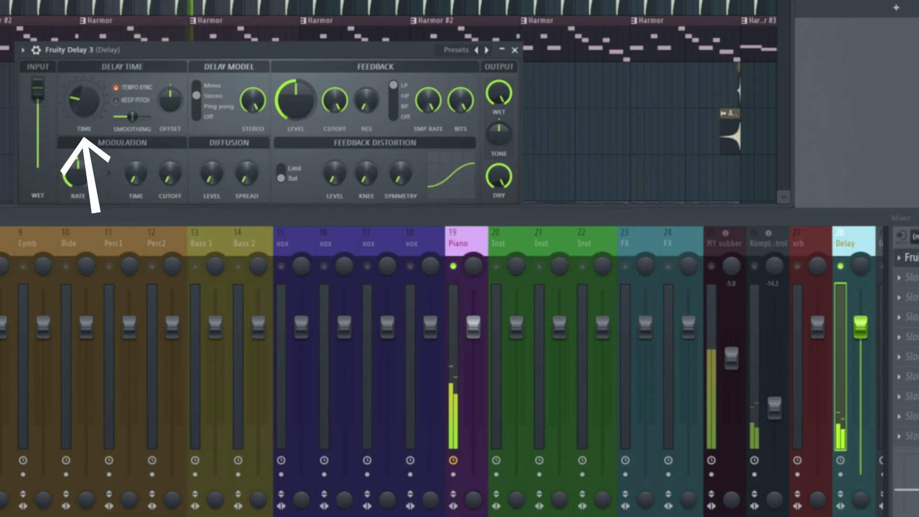
Turn Fruity Delay 3's Time knob down to shorten the delay, then close its window.
{"action": "left_click_drag", "start_coordinate": [84, 100], "coordinate": [84, 111]}
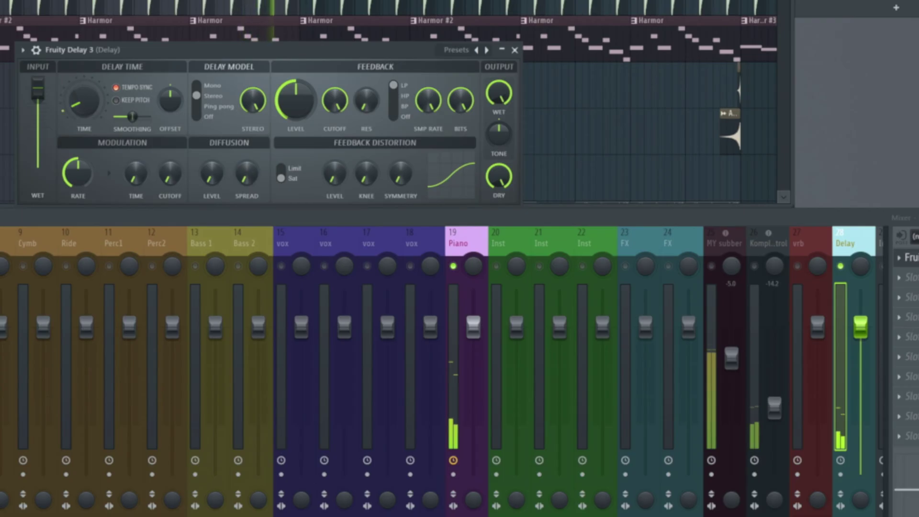
{"action": "left_click_drag", "start_coordinate": [84, 111], "coordinate": [84, 116]}
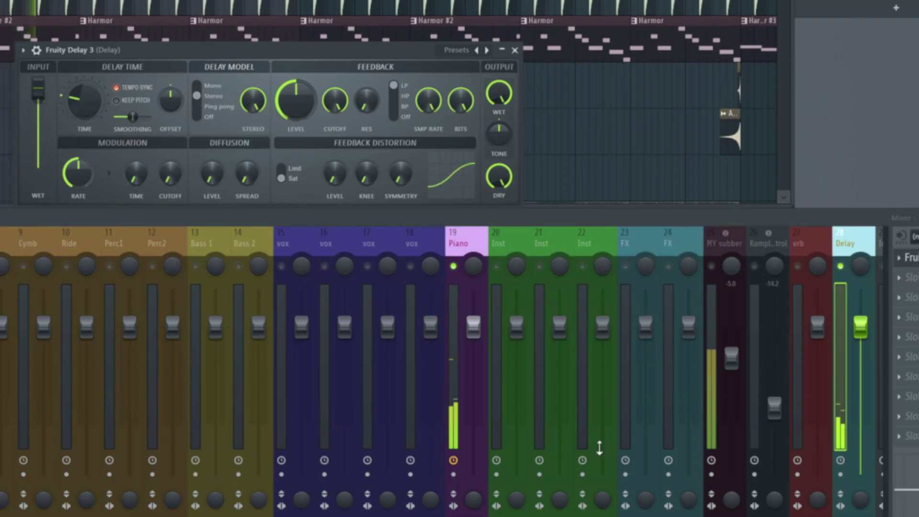
{"action": "left_click", "coordinate": [453, 363]}
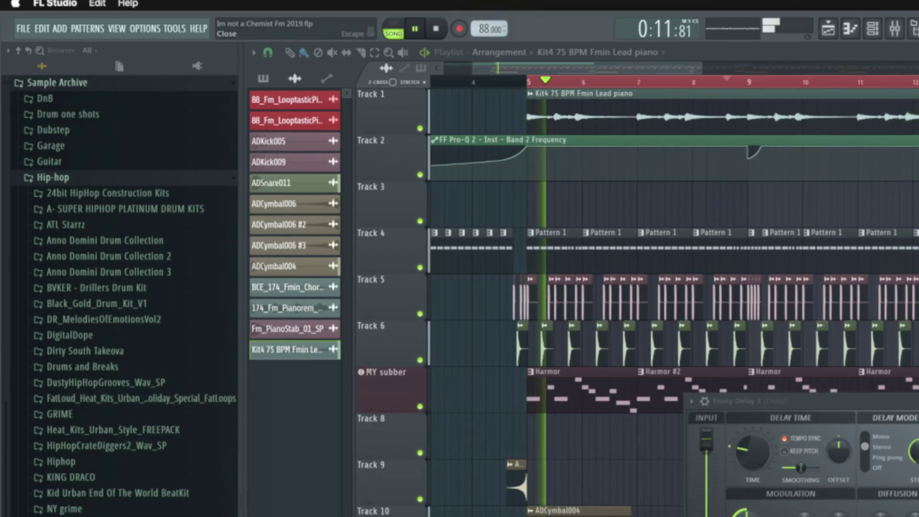
{"action": "key", "text": "F9"}
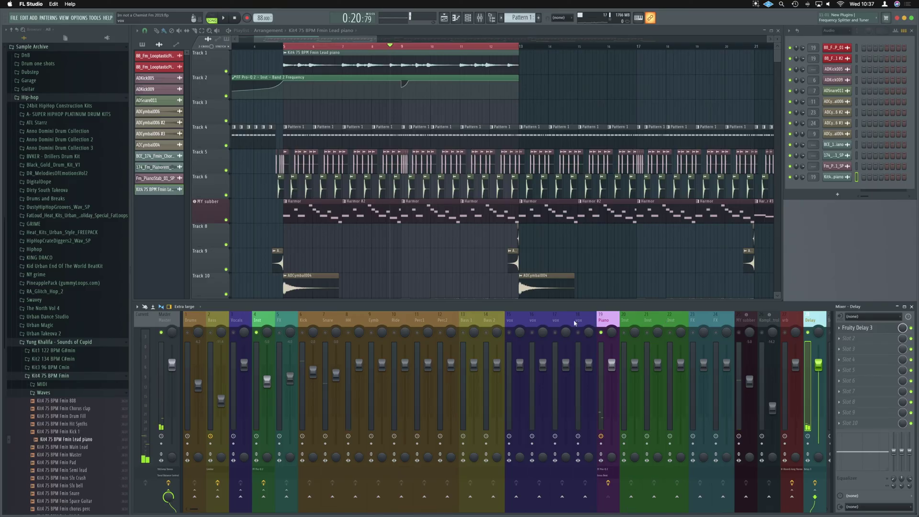
{"action": "left_click_drag", "start_coordinate": [195, 510], "coordinate": [255, 510]}
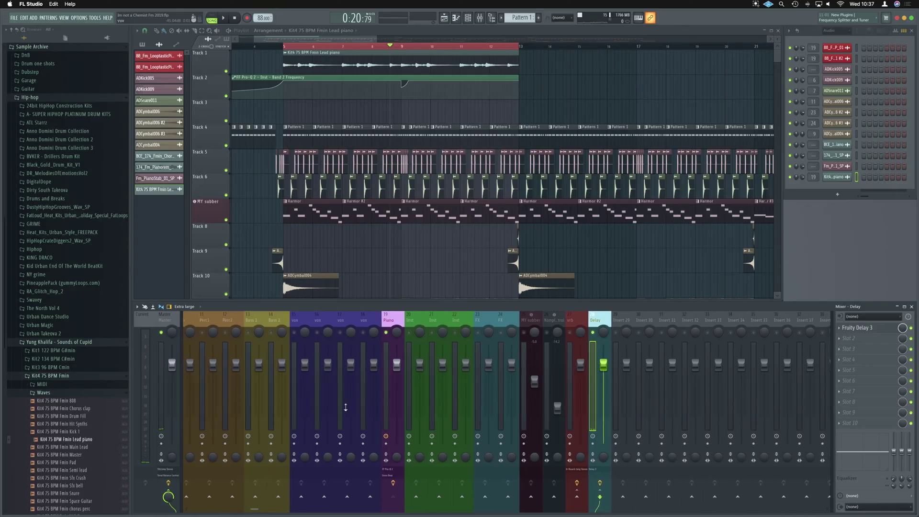
Send the Piano insert into insert 29 and name that insert 'Verb' in powder blue.
{"action": "left_click", "coordinate": [387, 385]}
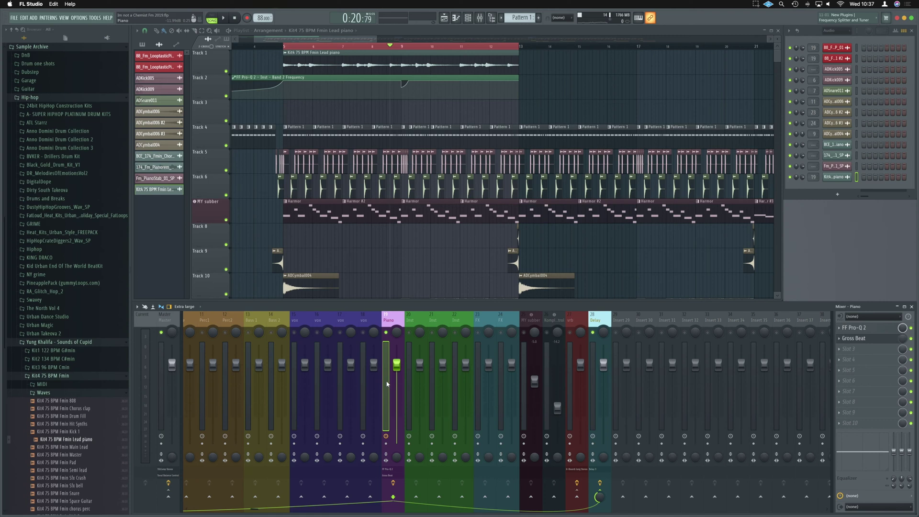
{"action": "left_click", "coordinate": [624, 498]}
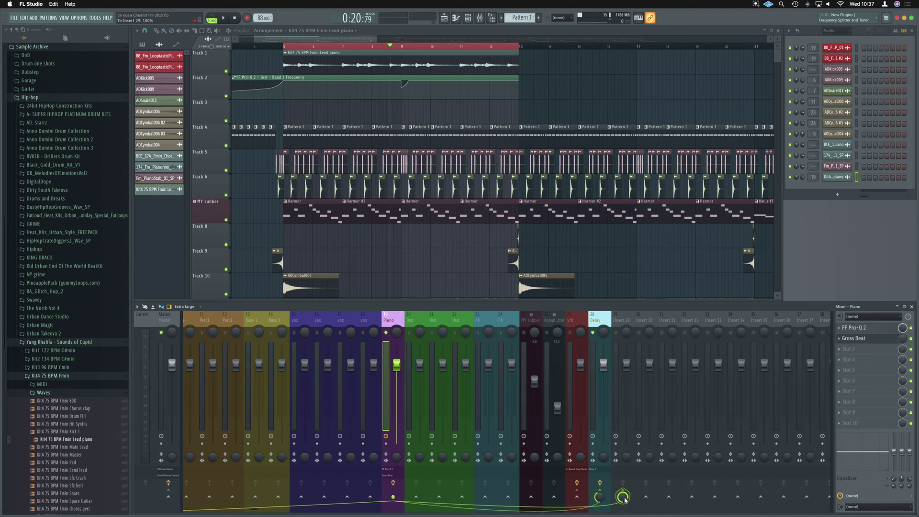
{"action": "left_click", "coordinate": [617, 363]}
{"action": "key", "text": "F2"}
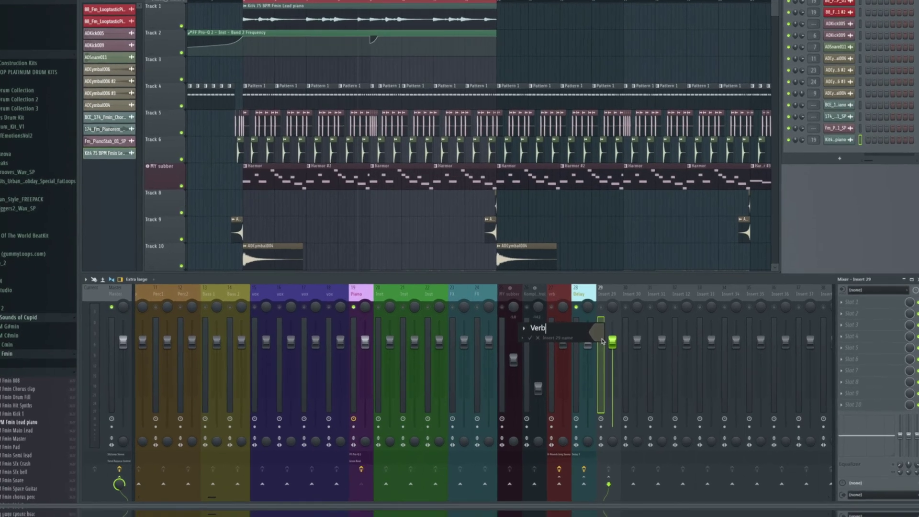
{"action": "left_click", "coordinate": [613, 356]}
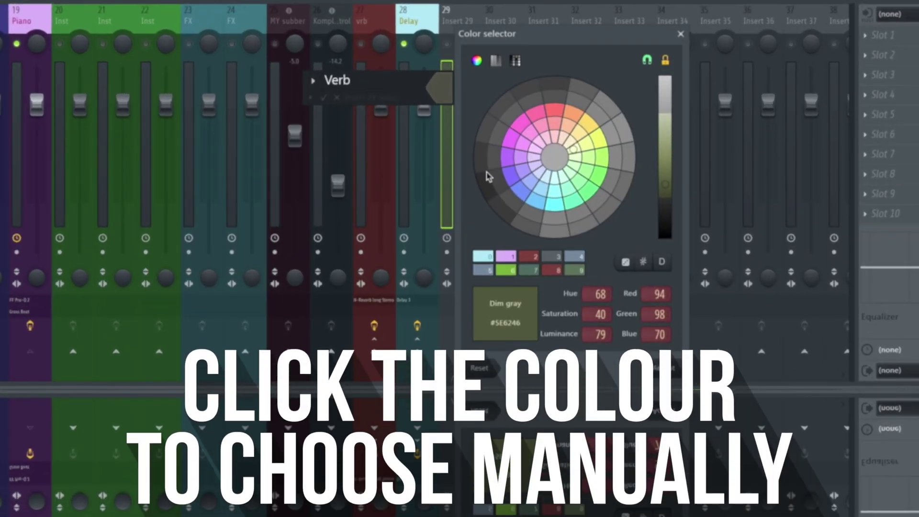
{"action": "left_click", "coordinate": [483, 257]}
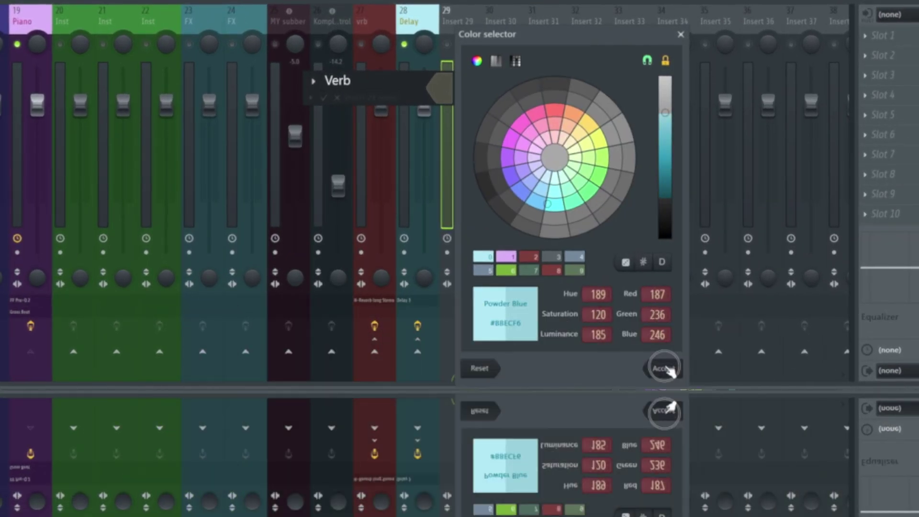
{"action": "key", "text": "Return"}
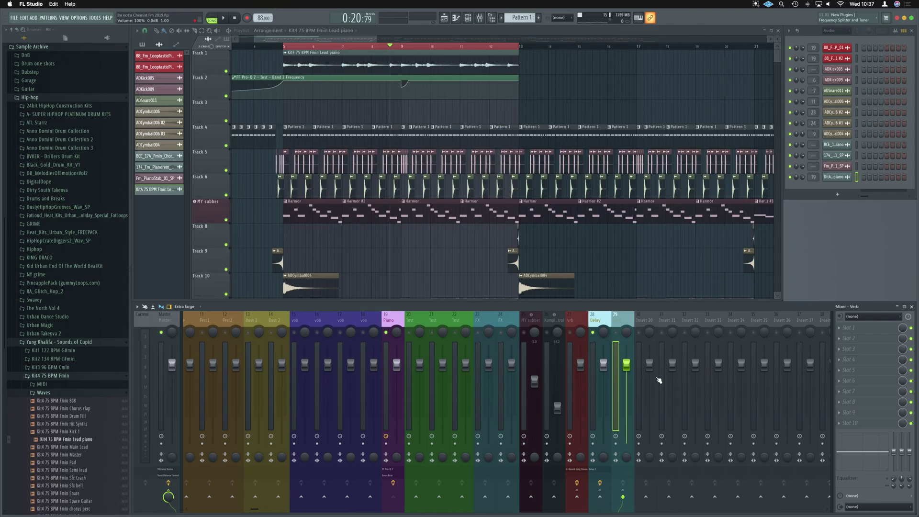
Load Fruity Reeverb 2 onto the Verb bus and lower its DRY level below the wet.
{"action": "key", "text": "alt+p"}
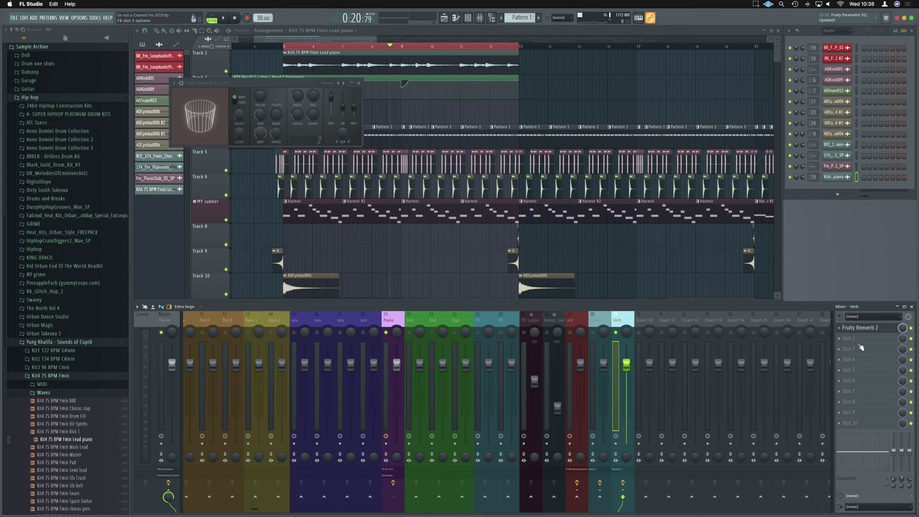
{"action": "left_click_drag", "start_coordinate": [293, 97], "coordinate": [682, 237]}
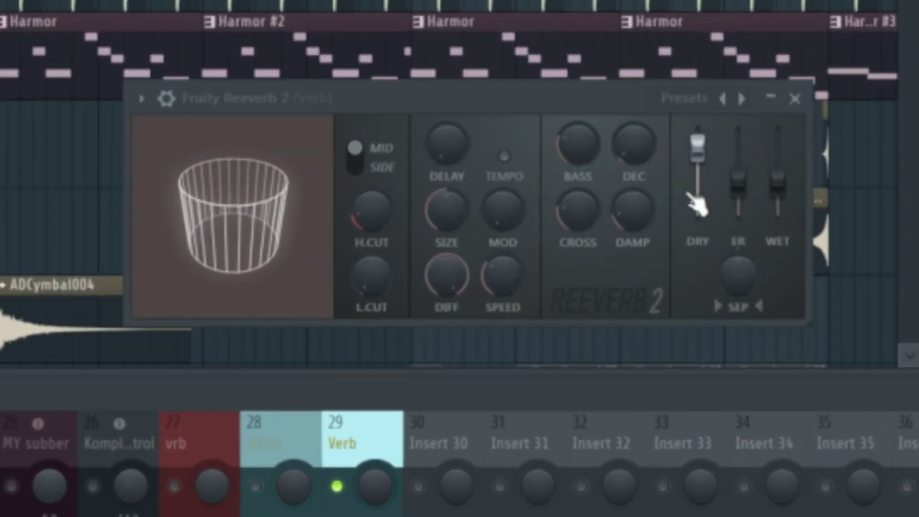
{"action": "left_click", "coordinate": [702, 163]}
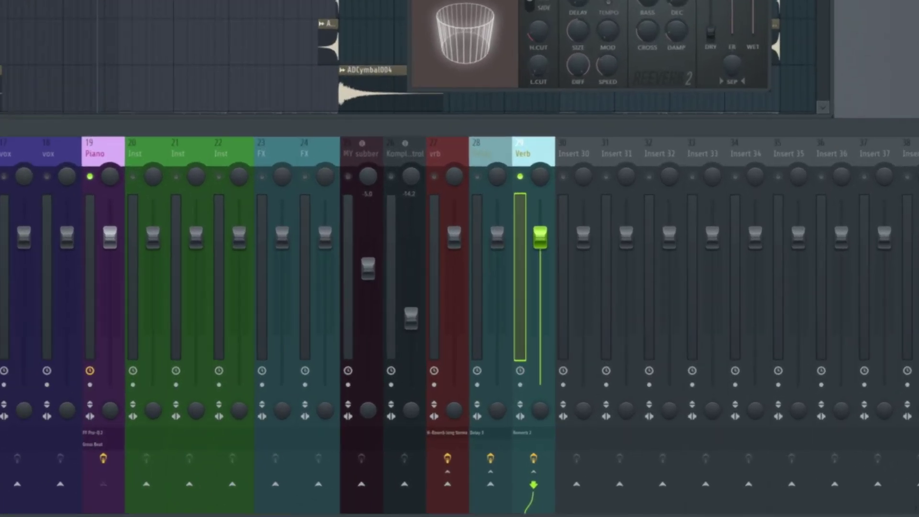
Raise the Piano's send into Verb during playback, compare Verb muted, and leave both buses unmuted.
{"action": "left_click", "coordinate": [85, 233]}
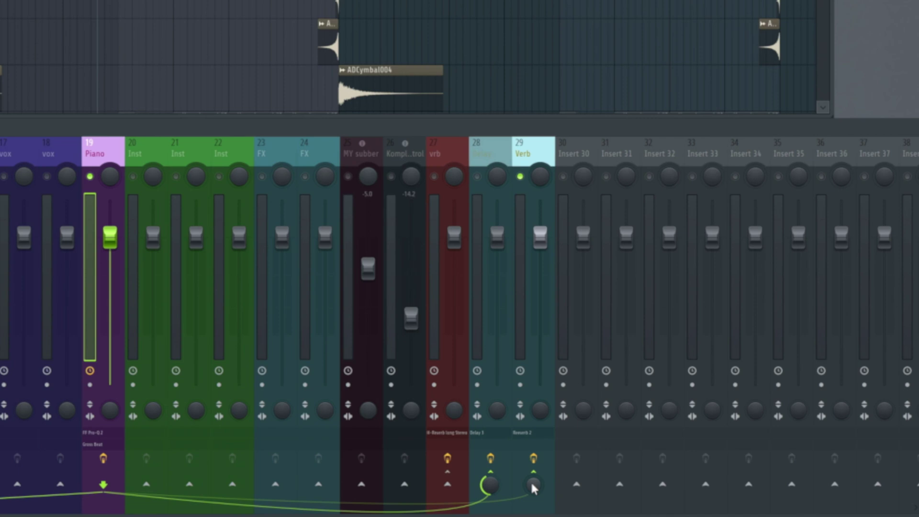
{"action": "key", "text": "space"}
{"action": "left_click_drag", "start_coordinate": [534, 486], "coordinate": [535, 471]}
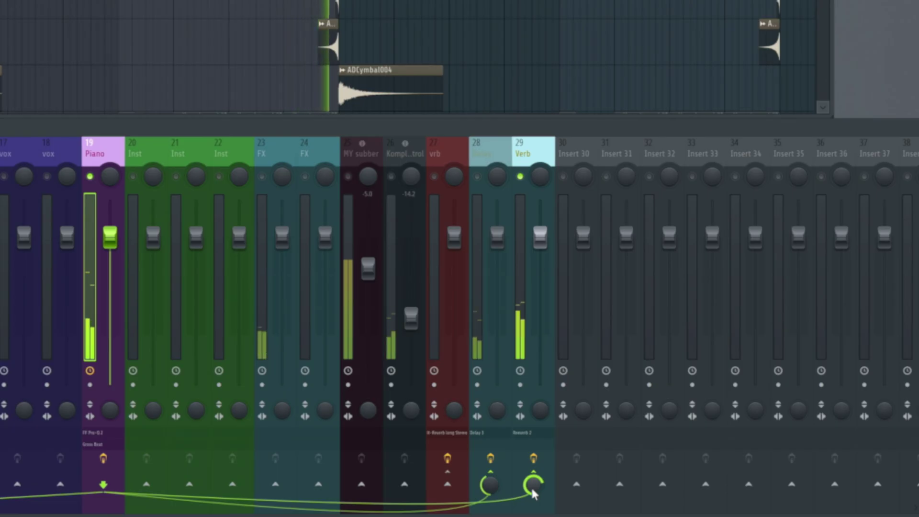
{"action": "key", "text": "space"}
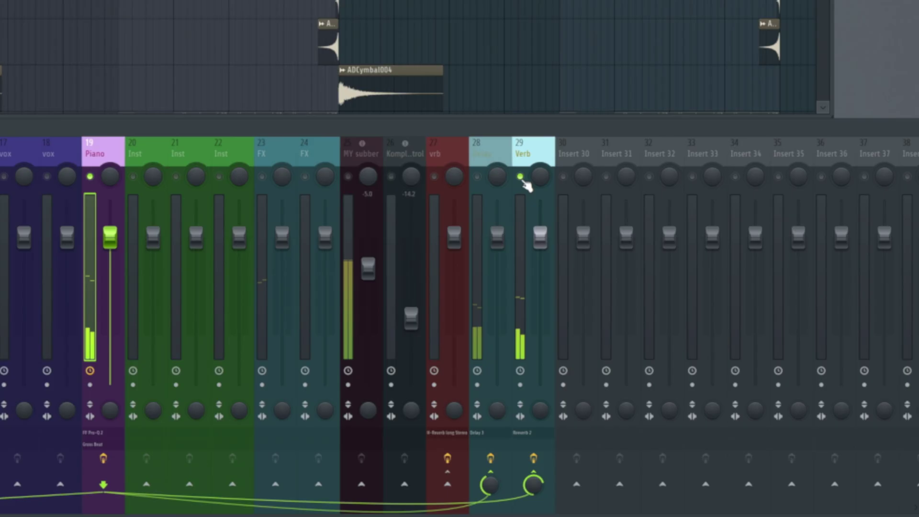
{"action": "left_click", "coordinate": [521, 177]}
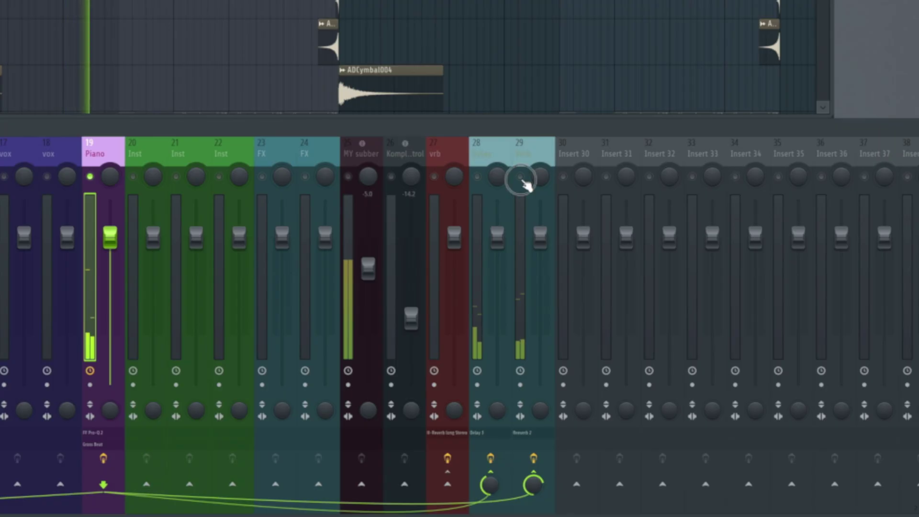
{"action": "left_click", "coordinate": [520, 177]}
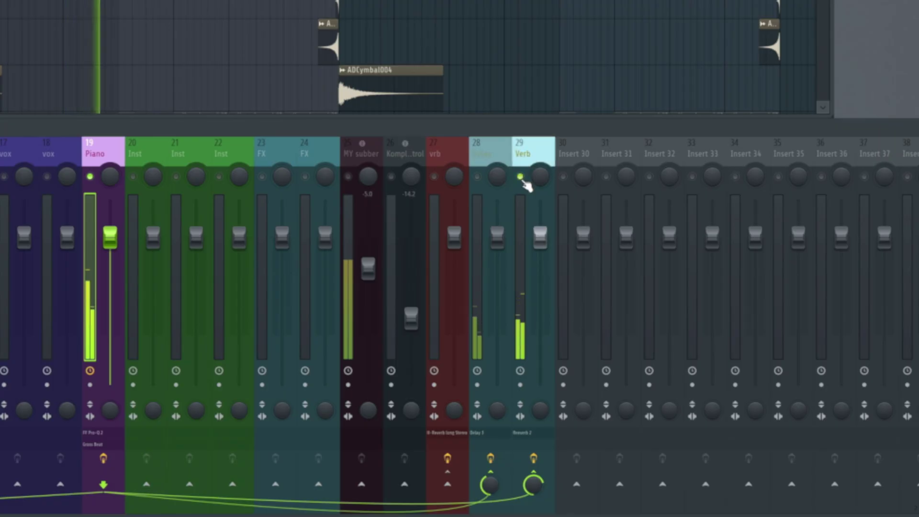
{"action": "left_click", "coordinate": [477, 177]}
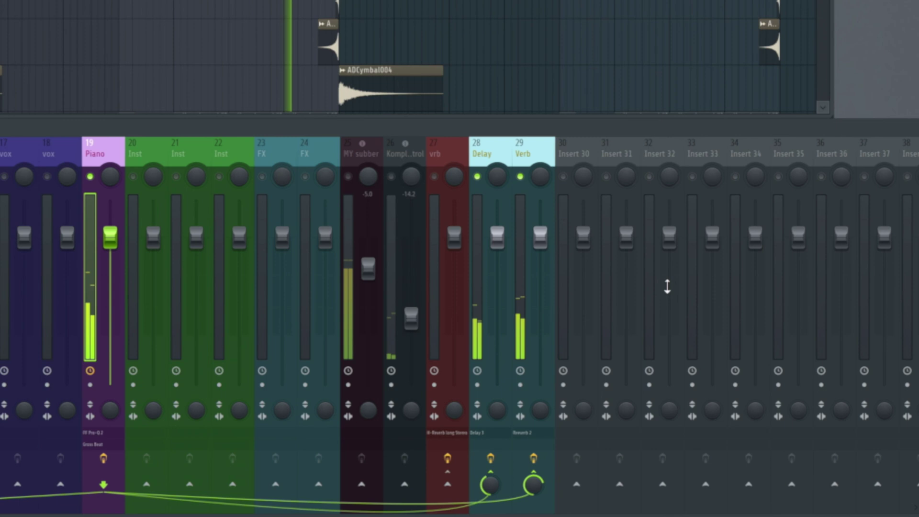
{"action": "left_click", "coordinate": [90, 177]}
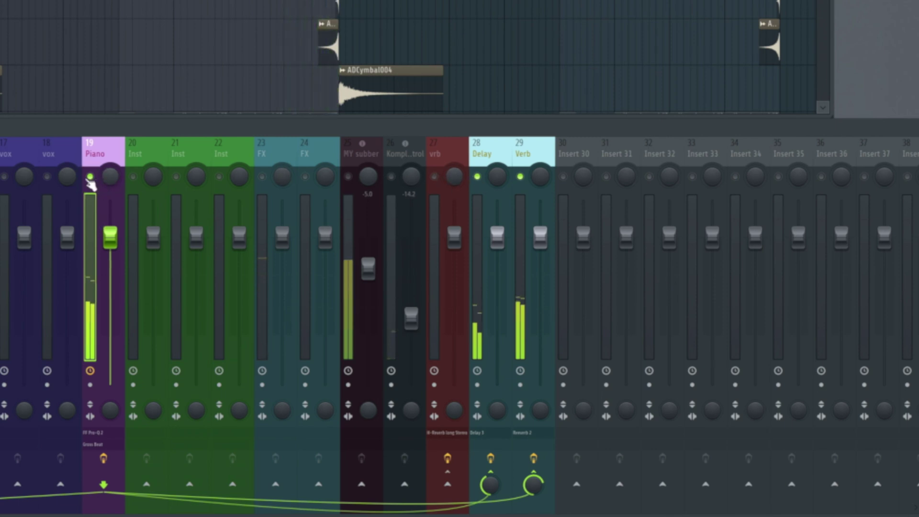
Unsolo the Piano insert, close the hi-hat piano roll, and dismiss the ADClosedHat003 channel settings.
{"action": "right_click", "coordinate": [91, 178]}
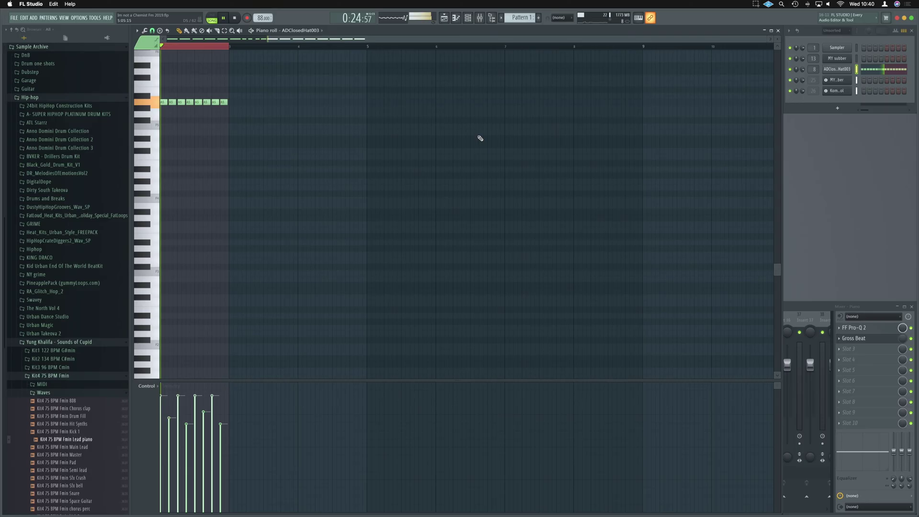
{"action": "key", "text": "F7"}
{"action": "left_click", "coordinate": [836, 69]}
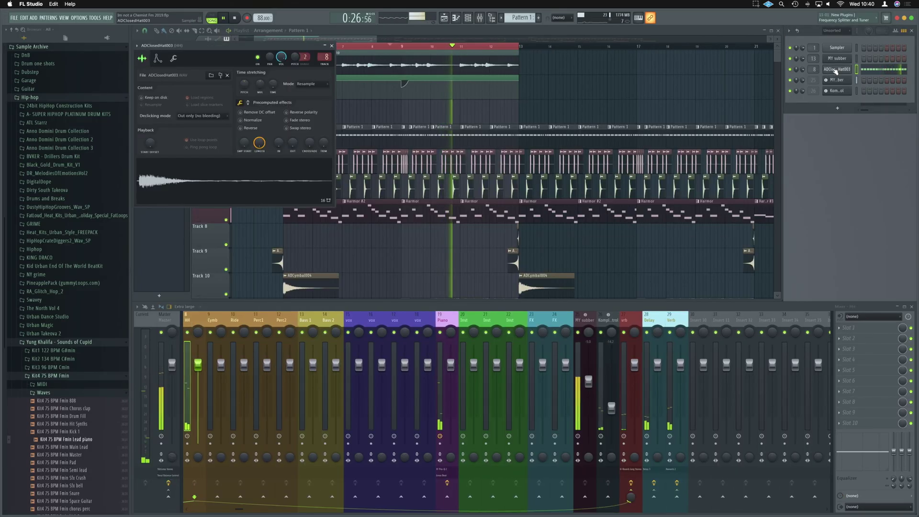
{"action": "left_click_drag", "start_coordinate": [239, 49], "coordinate": [647, 94]}
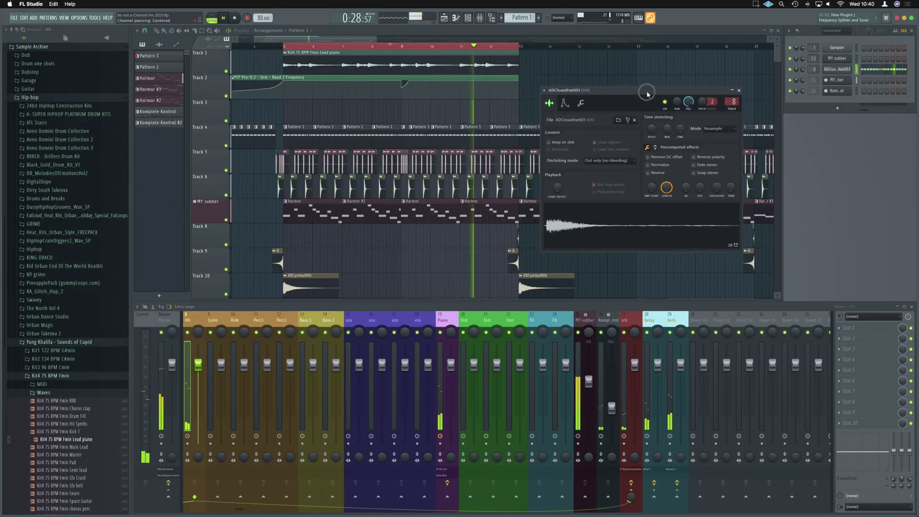
{"action": "left_click", "coordinate": [738, 90]}
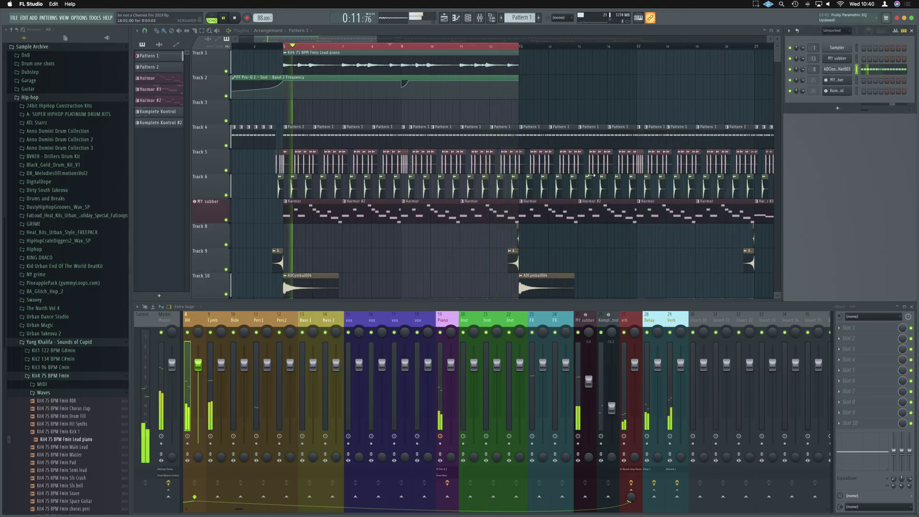
Mute the MY subber playlist track and filter the Channel Rack to automation channels.
{"action": "left_click", "coordinate": [227, 220]}
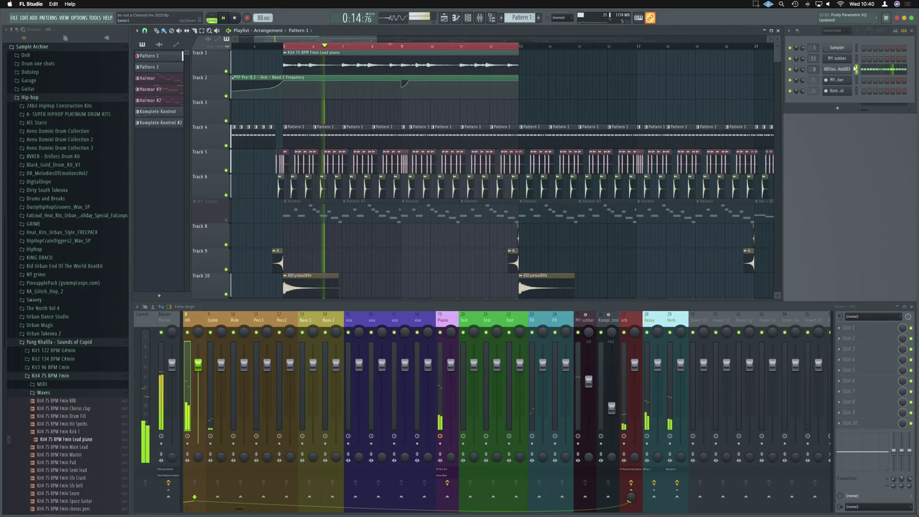
{"action": "left_click", "coordinate": [832, 30]}
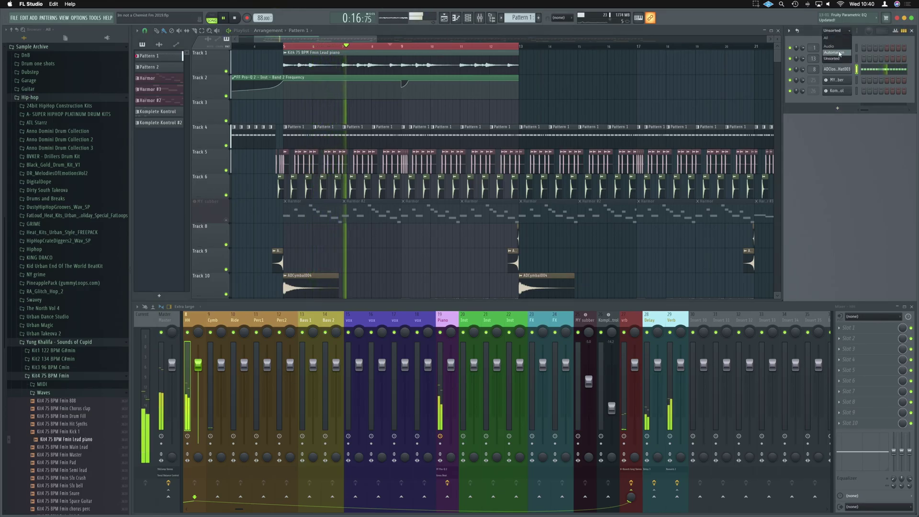
{"action": "left_click", "coordinate": [840, 53]}
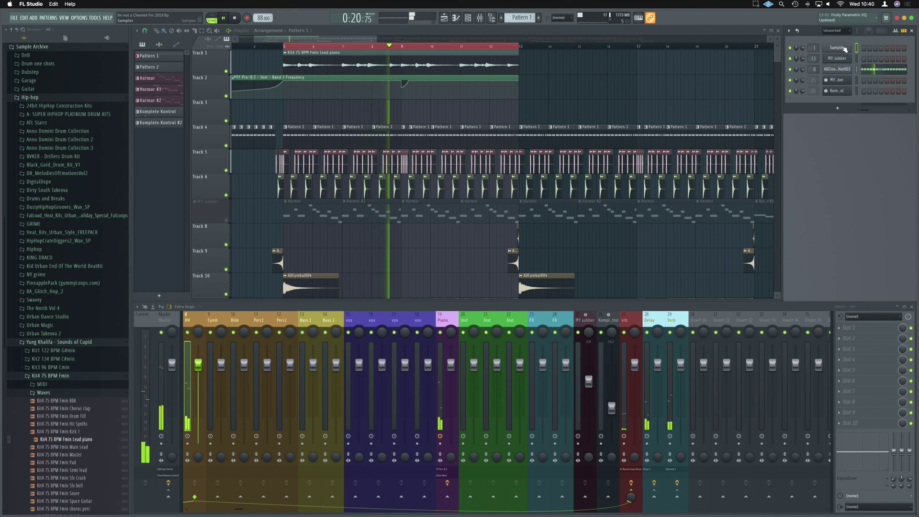
Open the MY subber synth window, bring the mixer in front, then close the synth.
{"action": "left_click", "coordinate": [832, 58]}
{"action": "left_click_drag", "start_coordinate": [822, 58], "coordinate": [813, 59]}
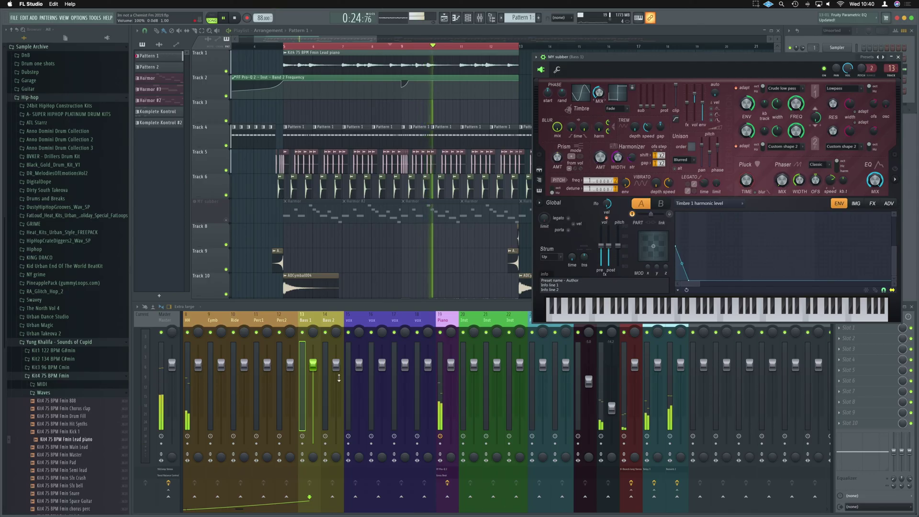
{"action": "left_click", "coordinate": [307, 366]}
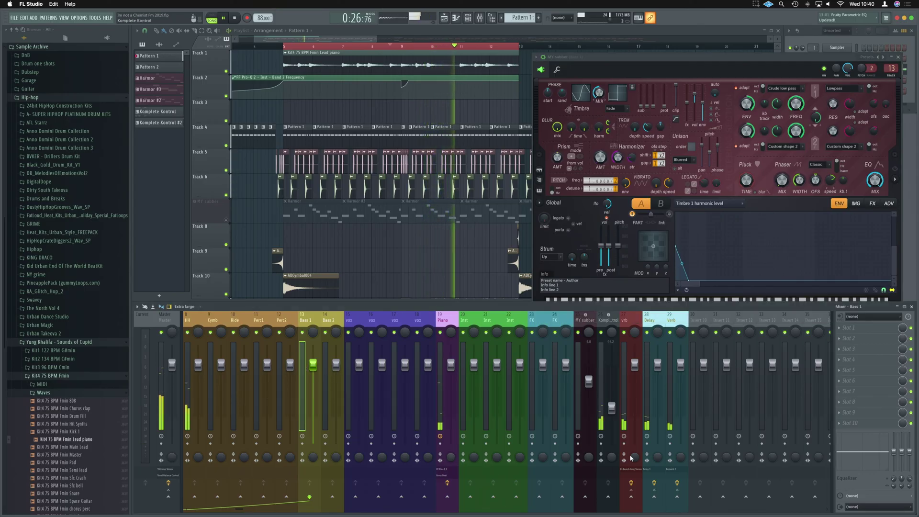
{"action": "left_click", "coordinate": [899, 58]}
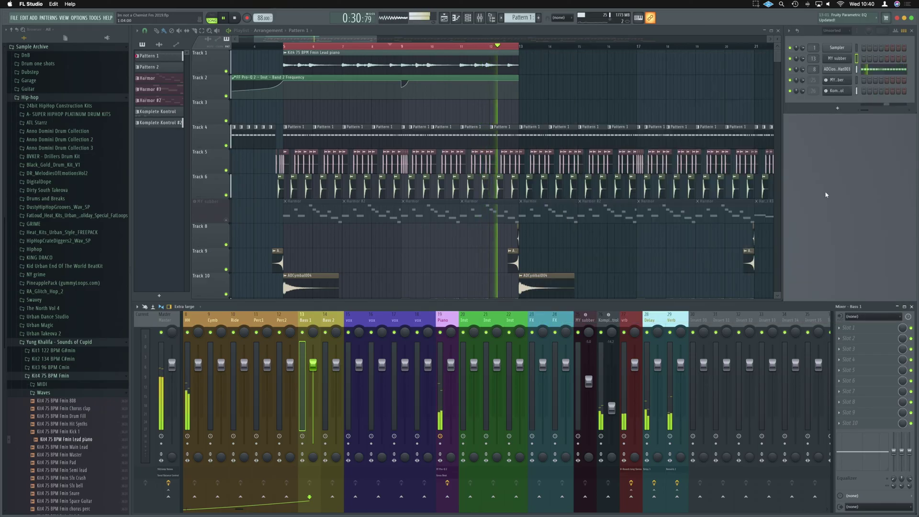